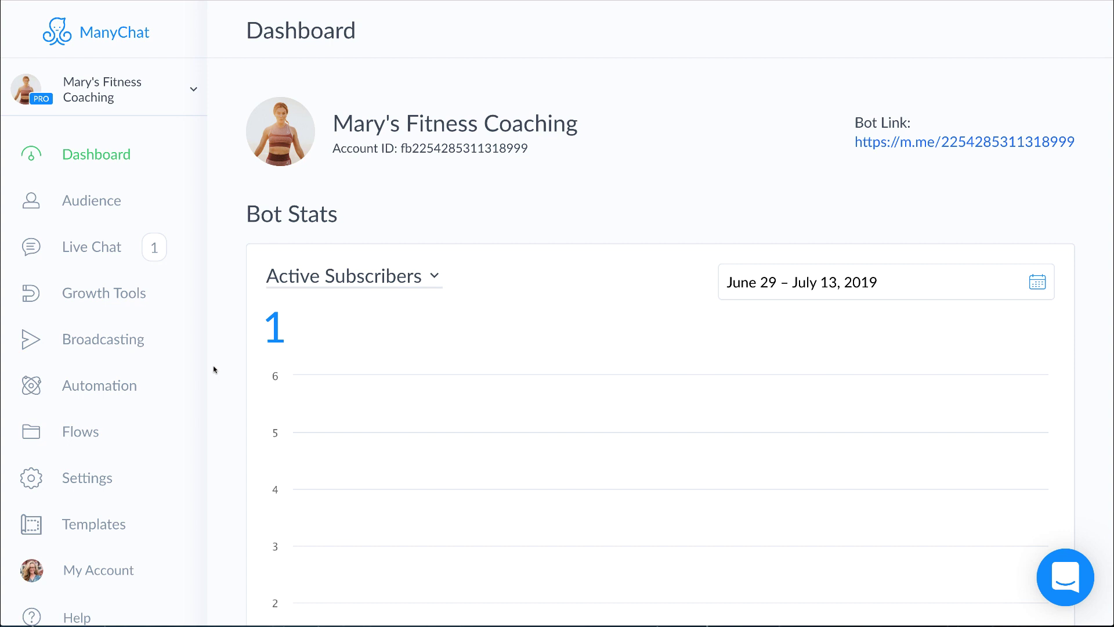
Go to the bot's Settings and show the Integrations tab with Google Sheets and MailChimp.
click(83, 486)
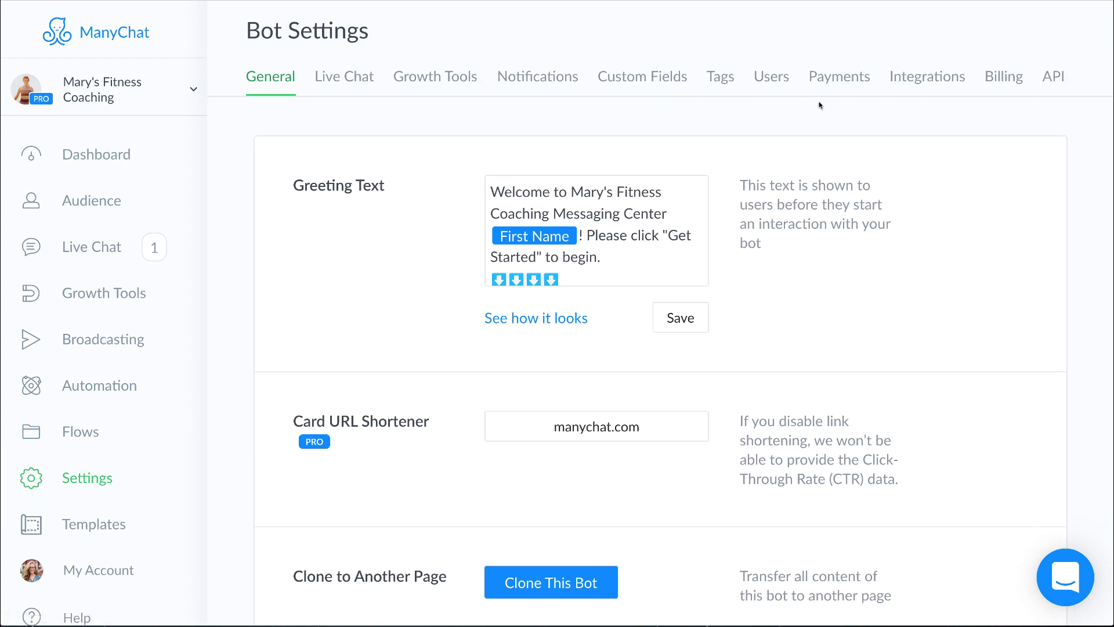
click(912, 79)
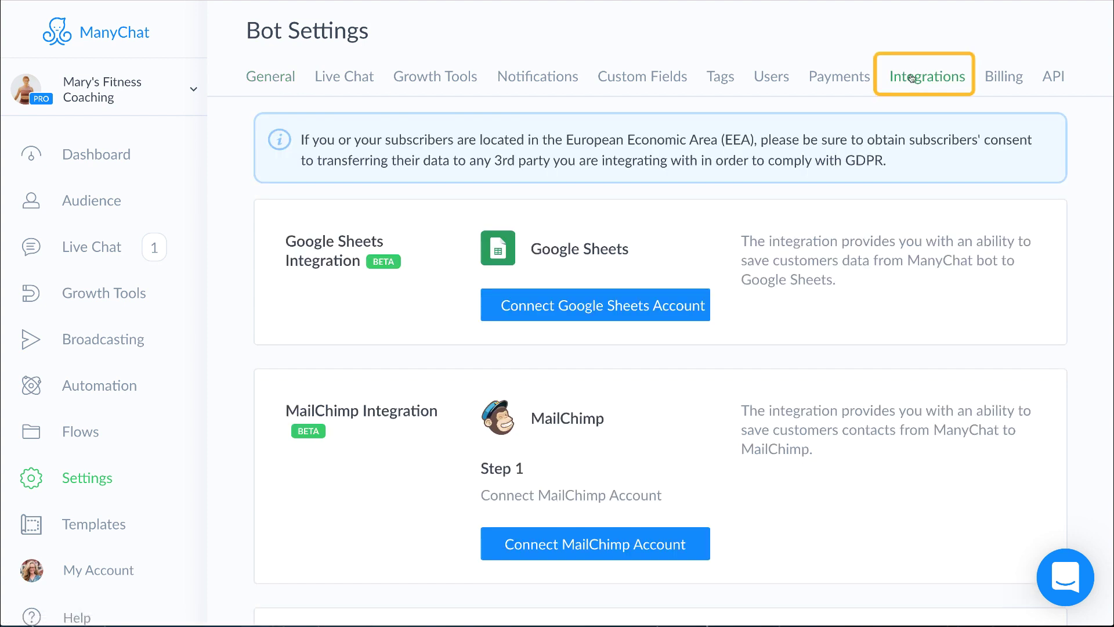
Connect a Google account to the Google Sheets integration and grant ManyChat Drive and spreadsheet access.
click(607, 313)
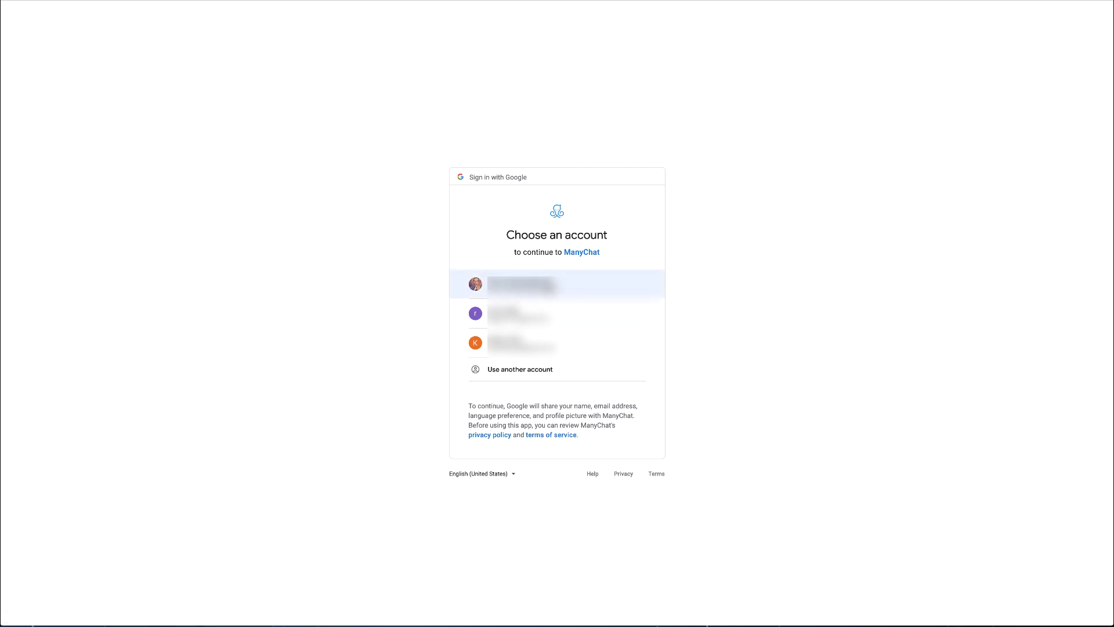
click(522, 284)
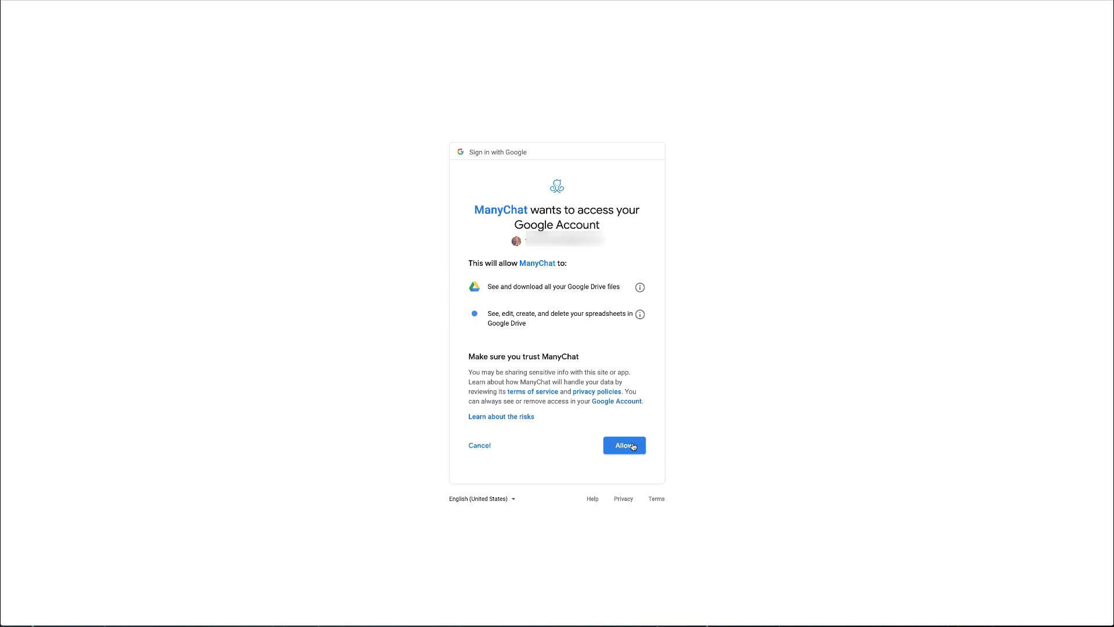
click(633, 446)
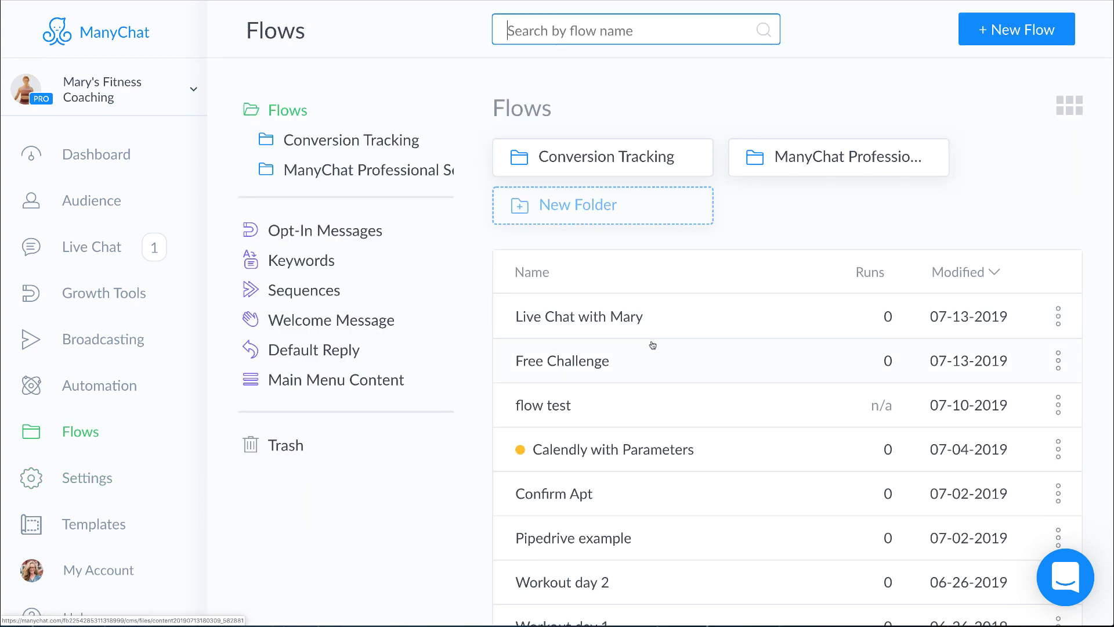
Open the Fitness Plan Delivery flow, hide its stats, and switch the published version into editing.
scroll(652, 344, down, 5)
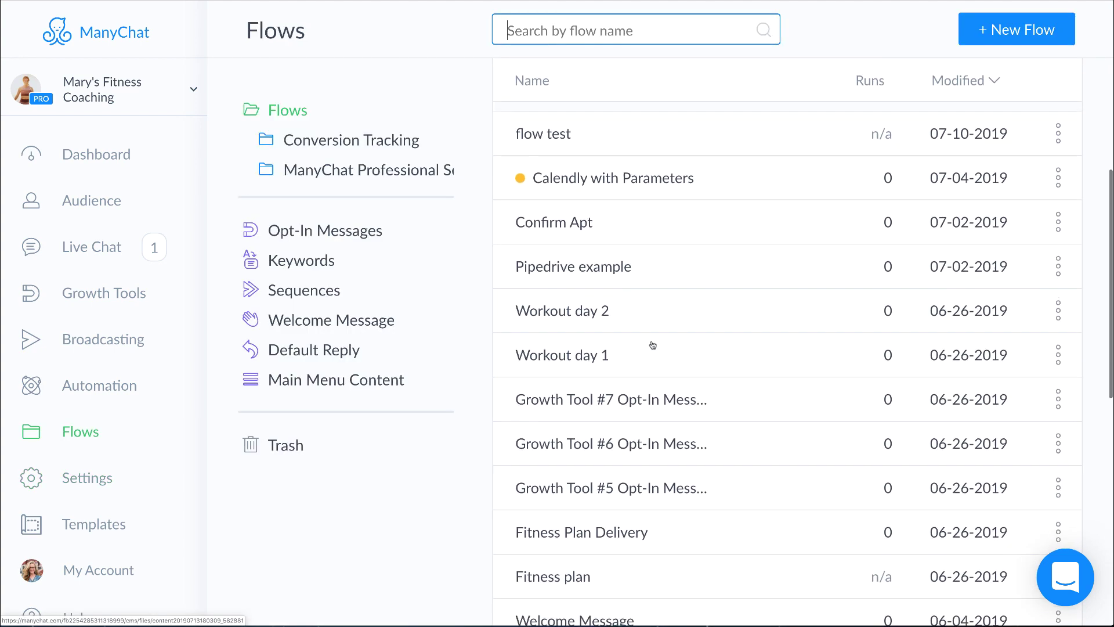
scroll(652, 345, down, 2)
click(686, 424)
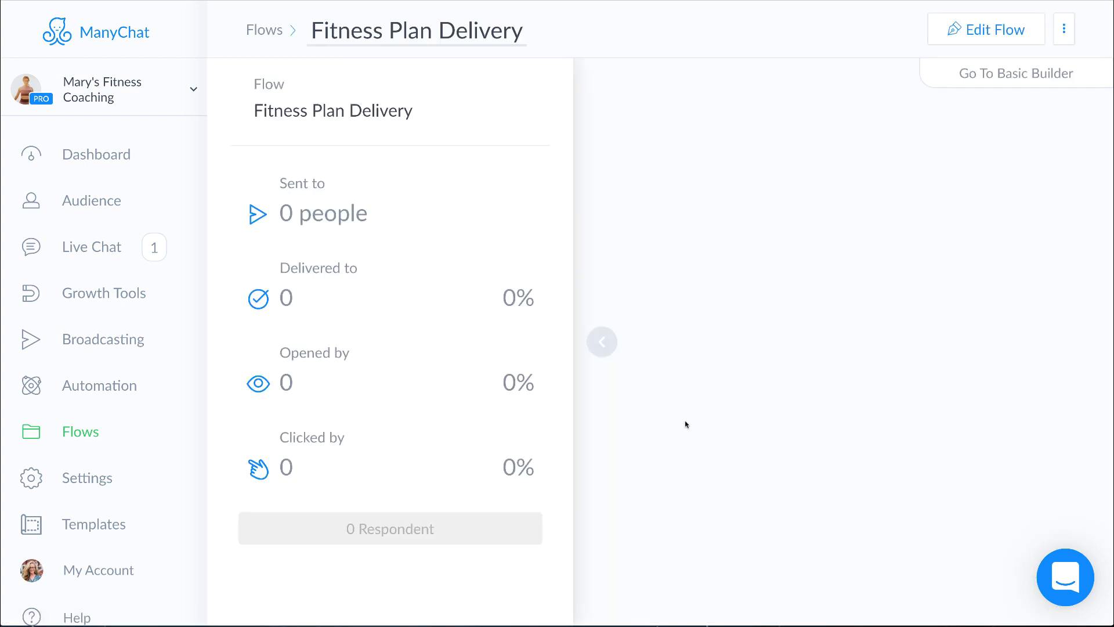
click(603, 341)
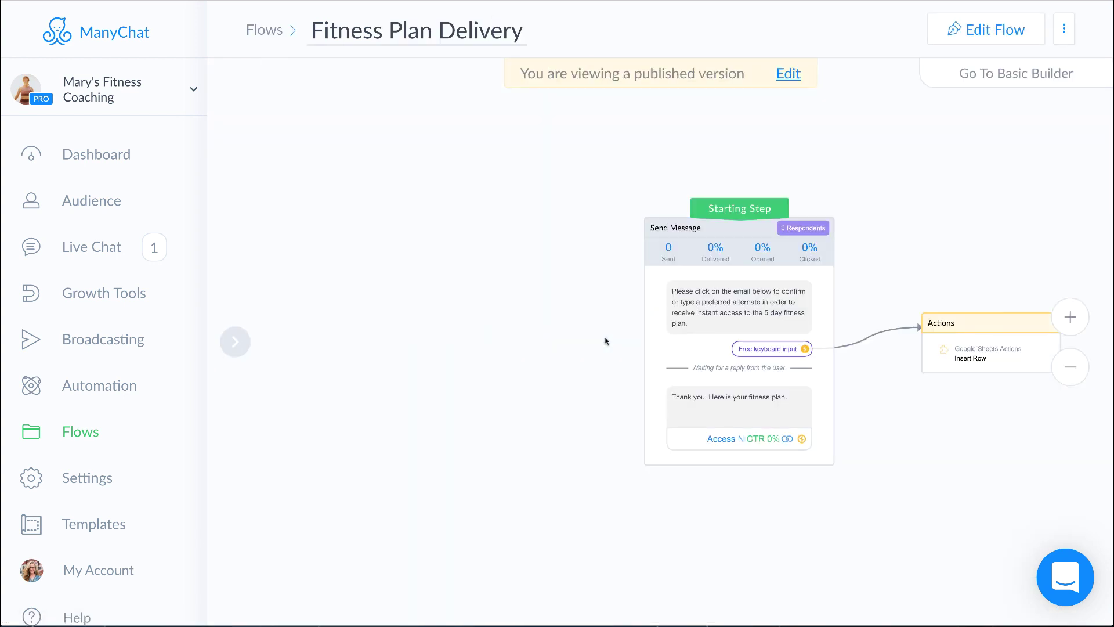
click(779, 77)
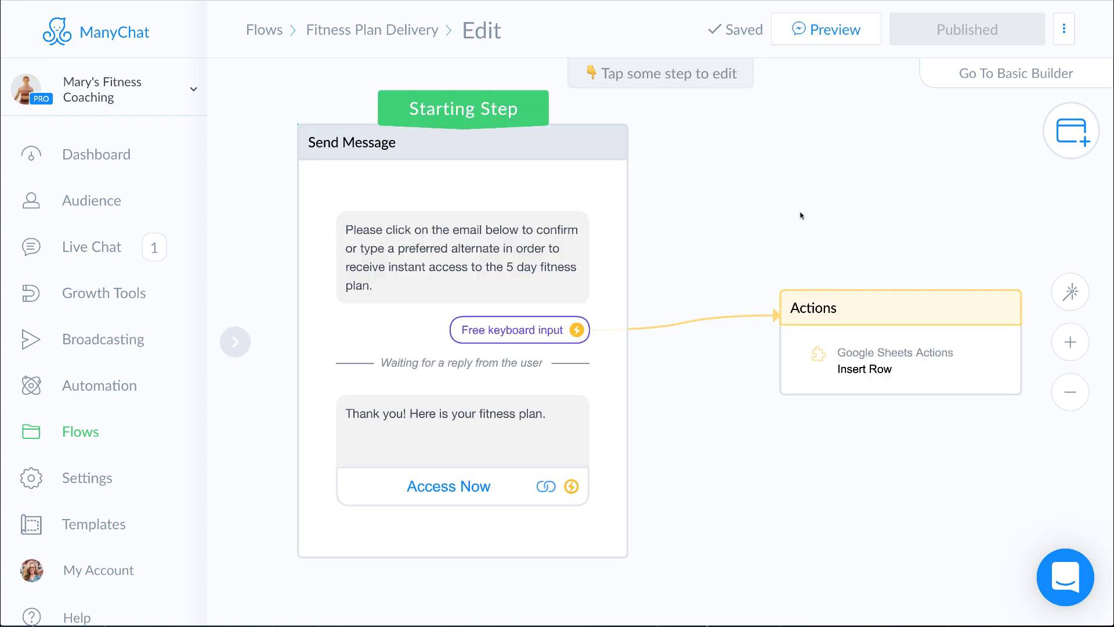
In the Send Message step, add an action to the valid-email-reply actions and browse action types.
click(487, 243)
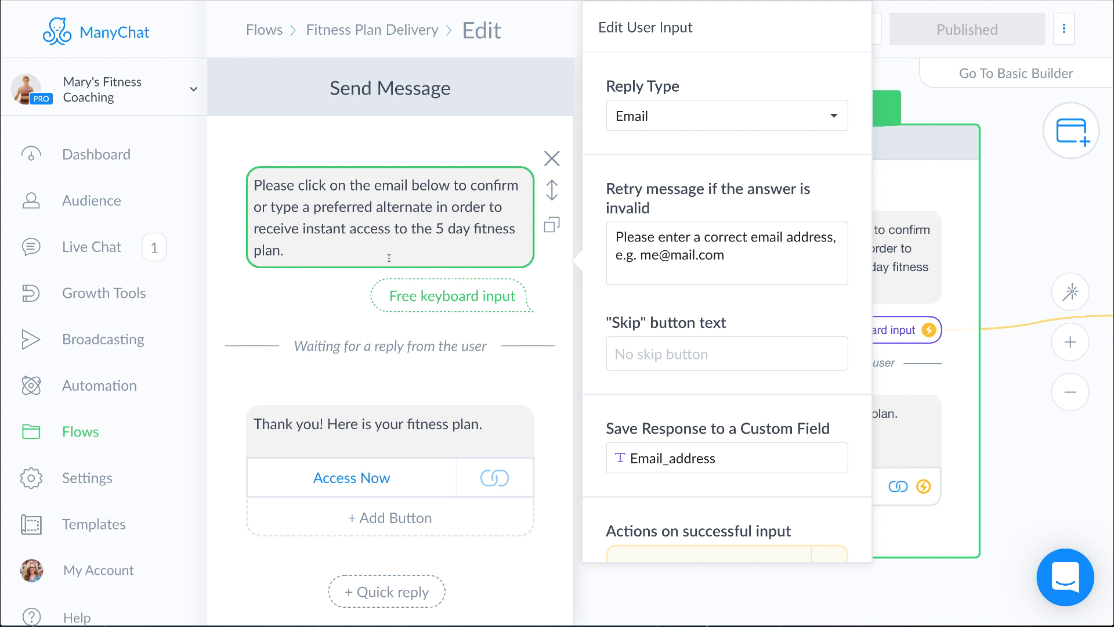
scroll(723, 360, down, 1)
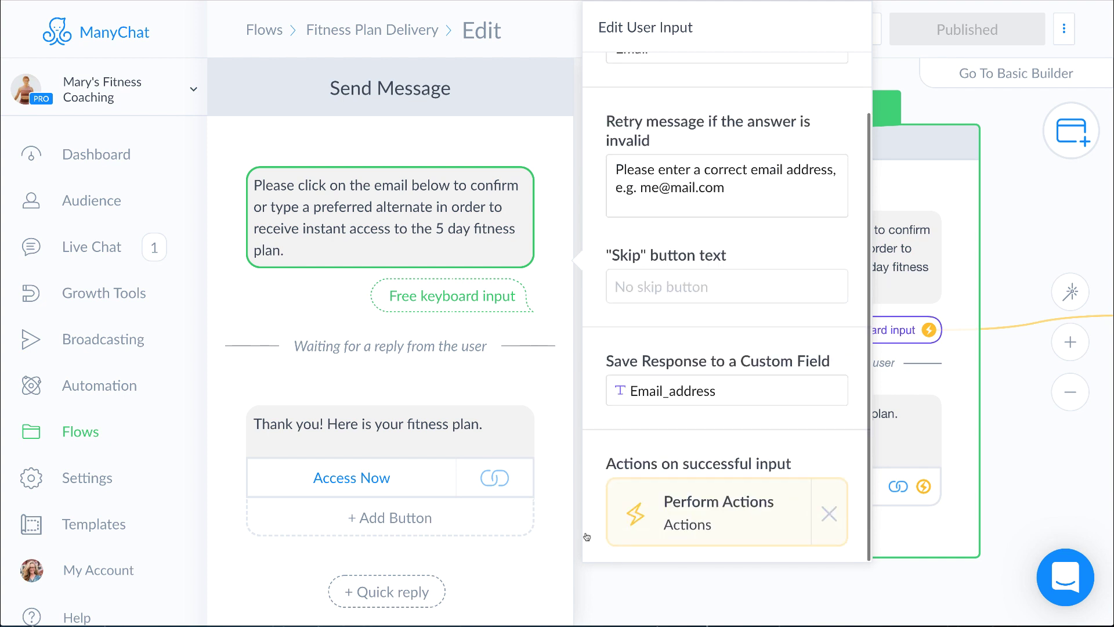
click(715, 518)
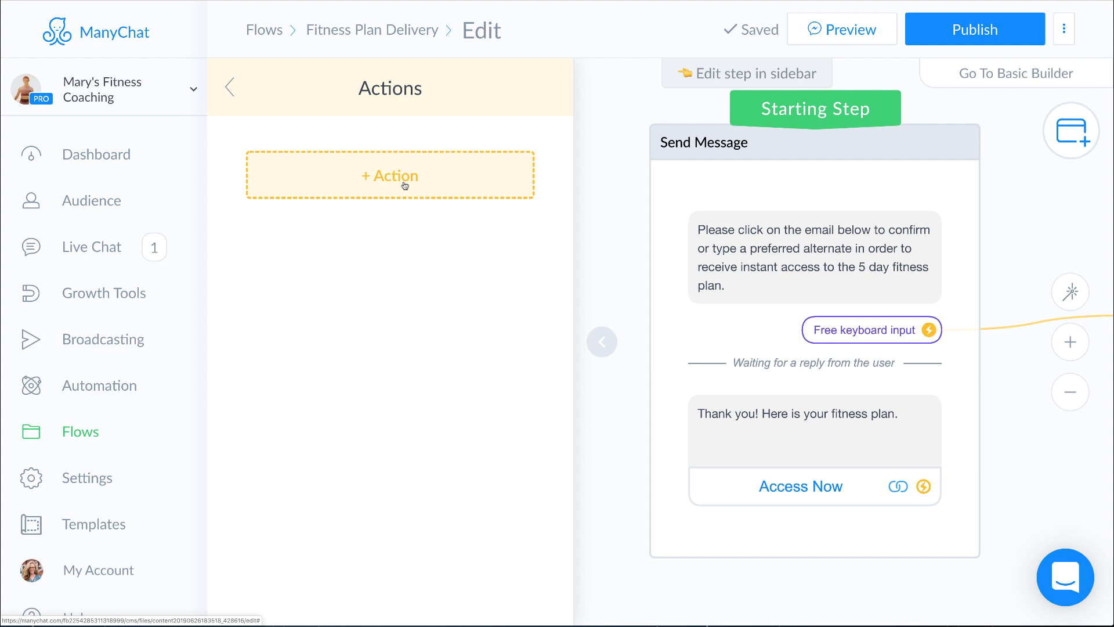
click(405, 185)
scroll(381, 335, down, 3)
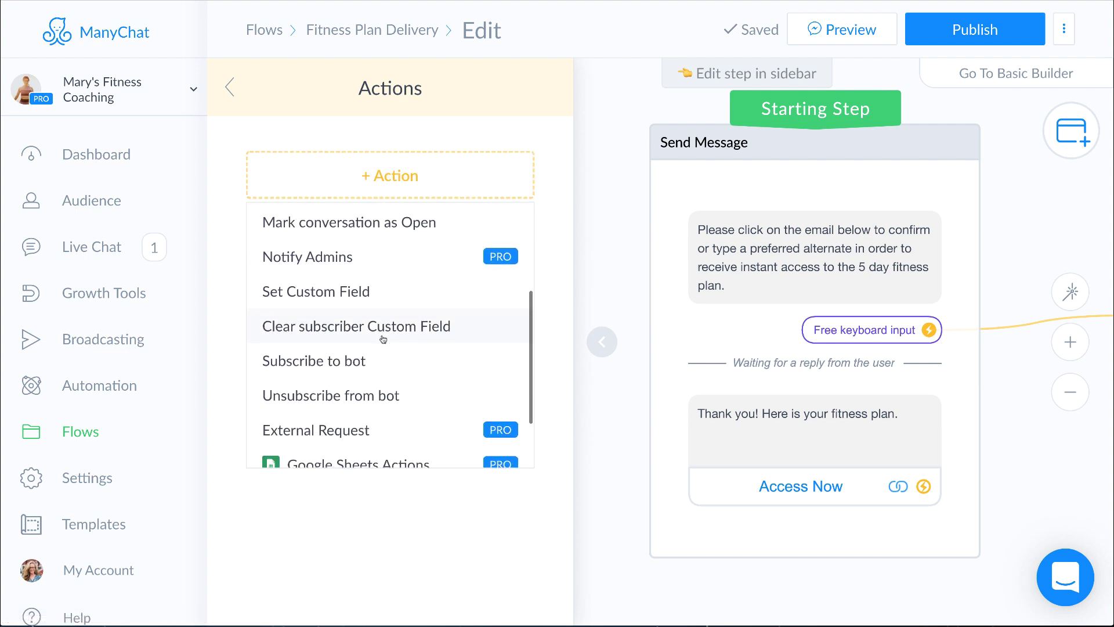
scroll(382, 336, down, 1)
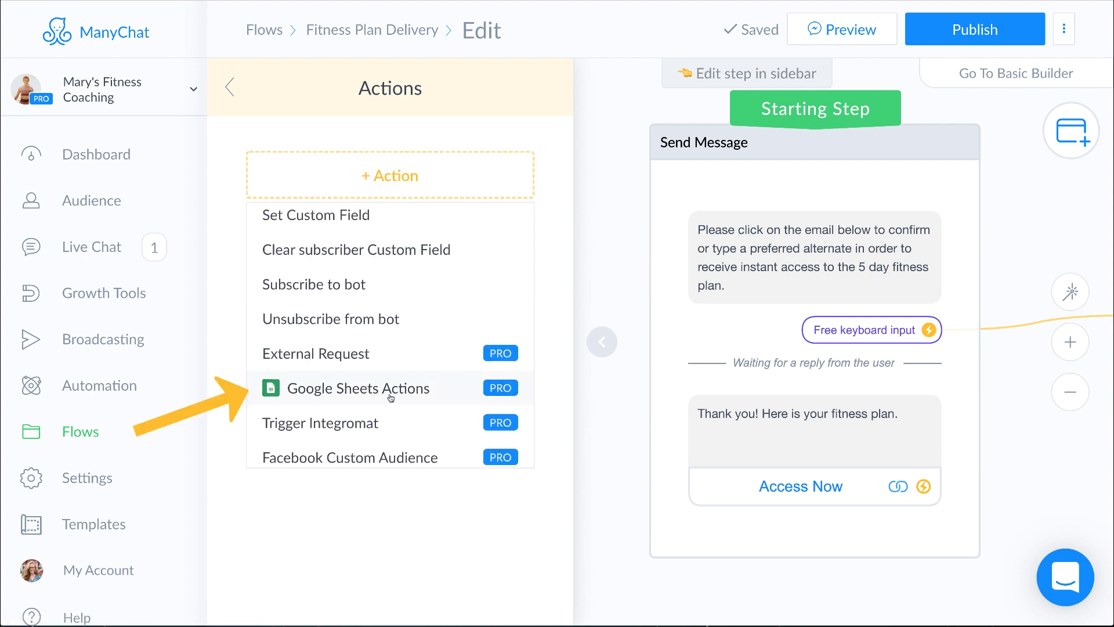
Add a Google Sheets Insert Row action and scroll the spreadsheet list to Mary Fitness Subscribers.
click(450, 396)
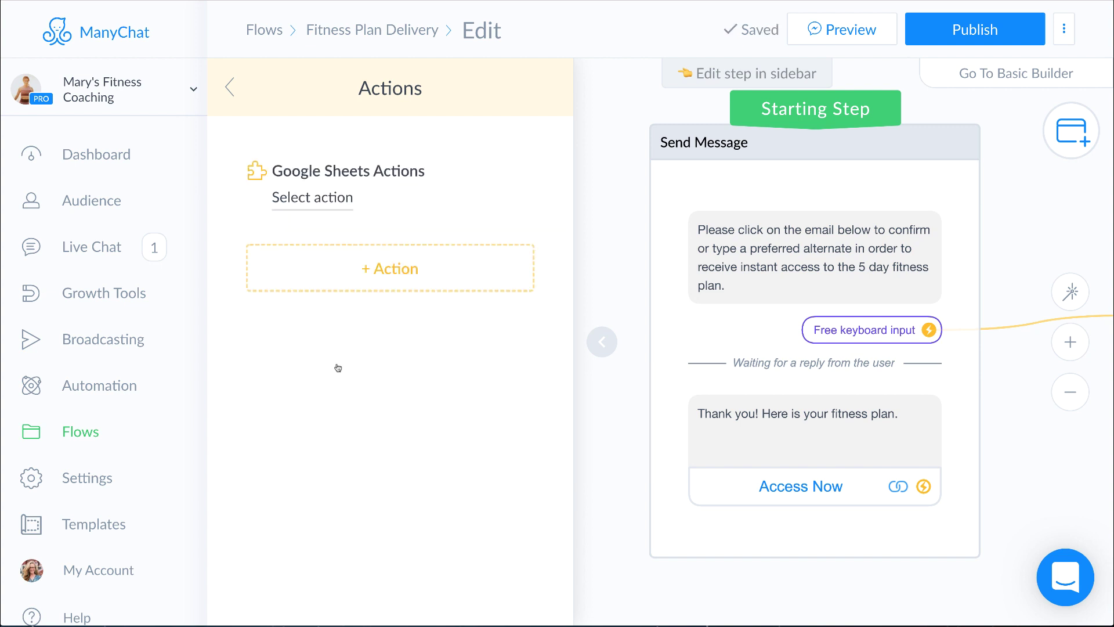
click(310, 200)
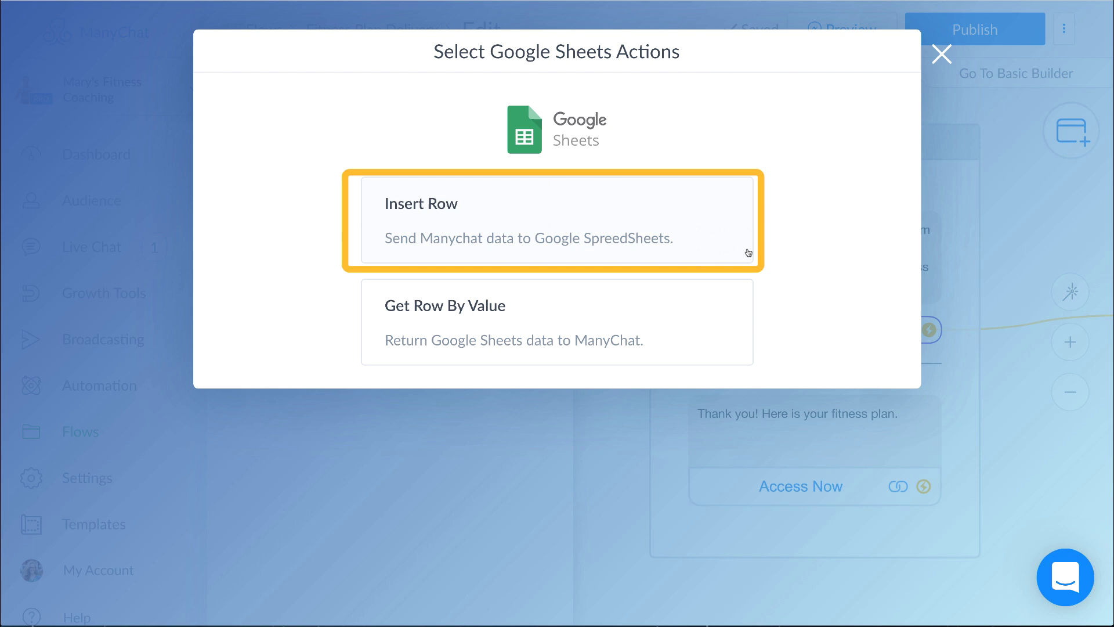
click(542, 224)
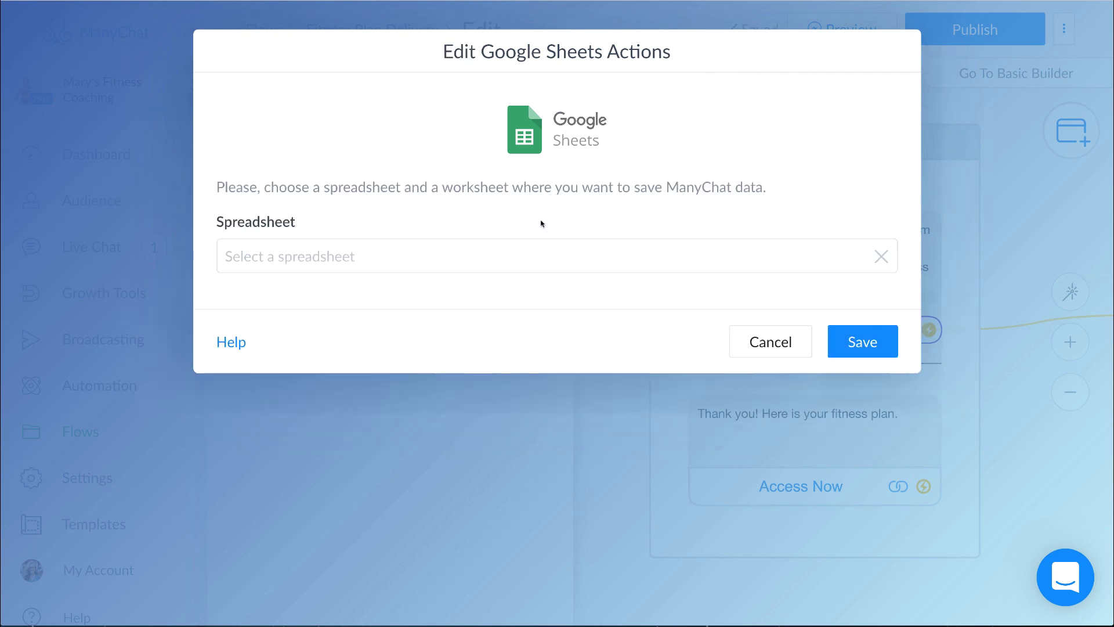
click(487, 258)
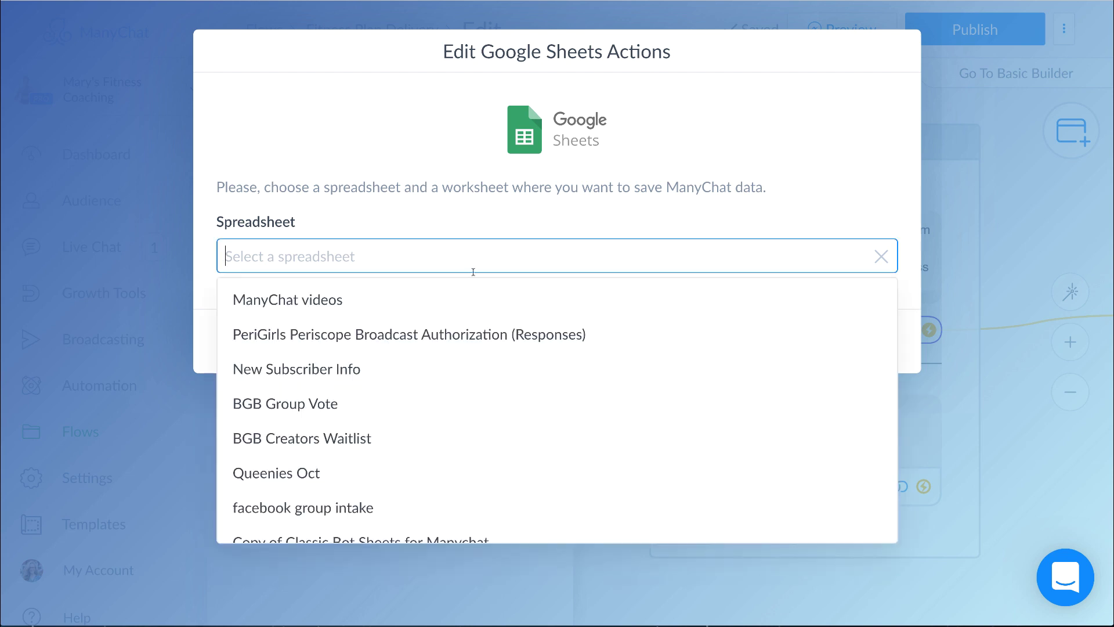
scroll(479, 466, down, 3)
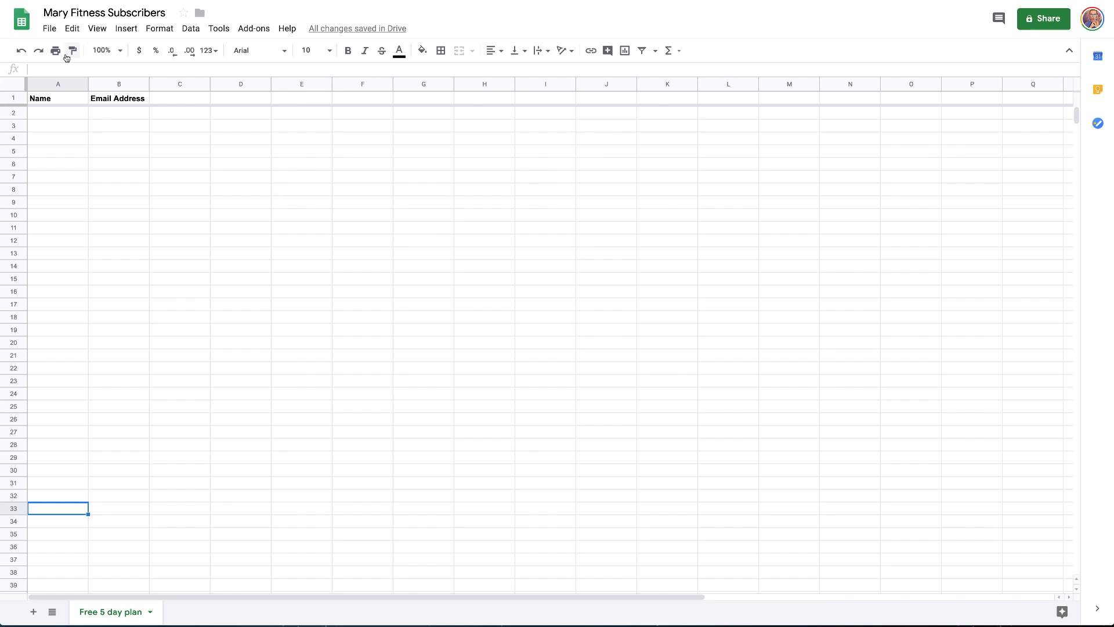
click(37, 100)
click(114, 98)
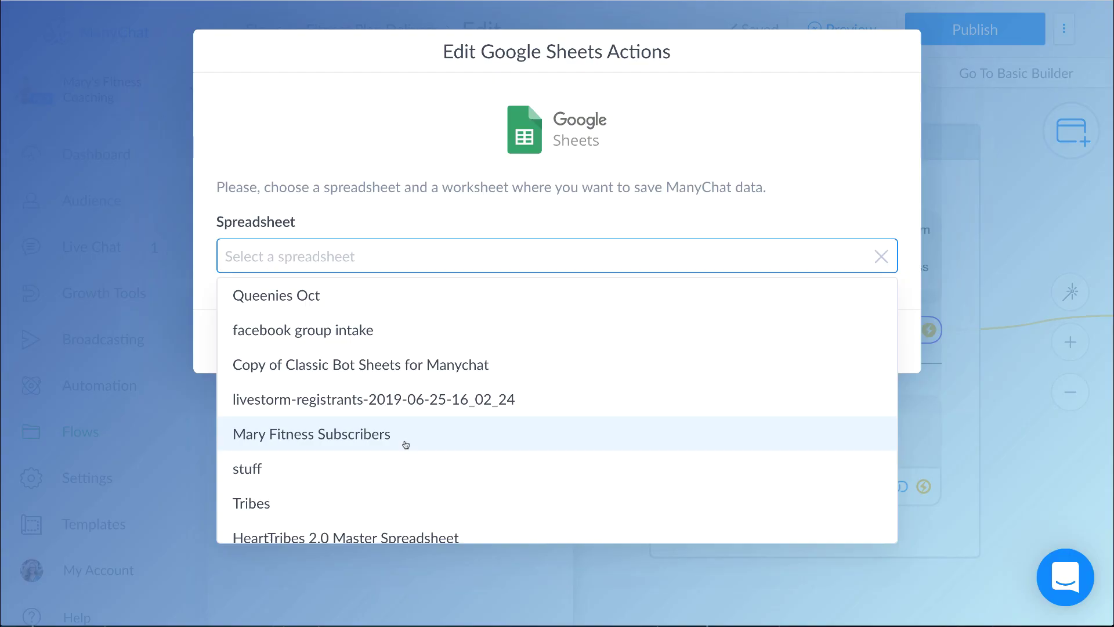
Target the Free 5 day plan worksheet of the Mary Fitness Subscribers spreadsheet.
click(388, 435)
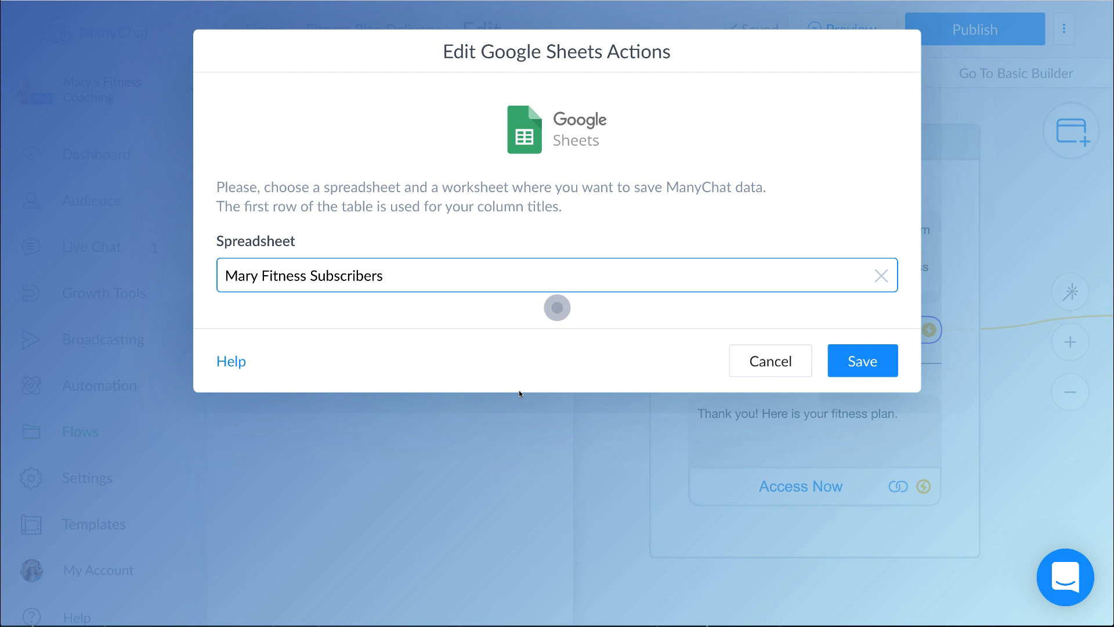
click(316, 352)
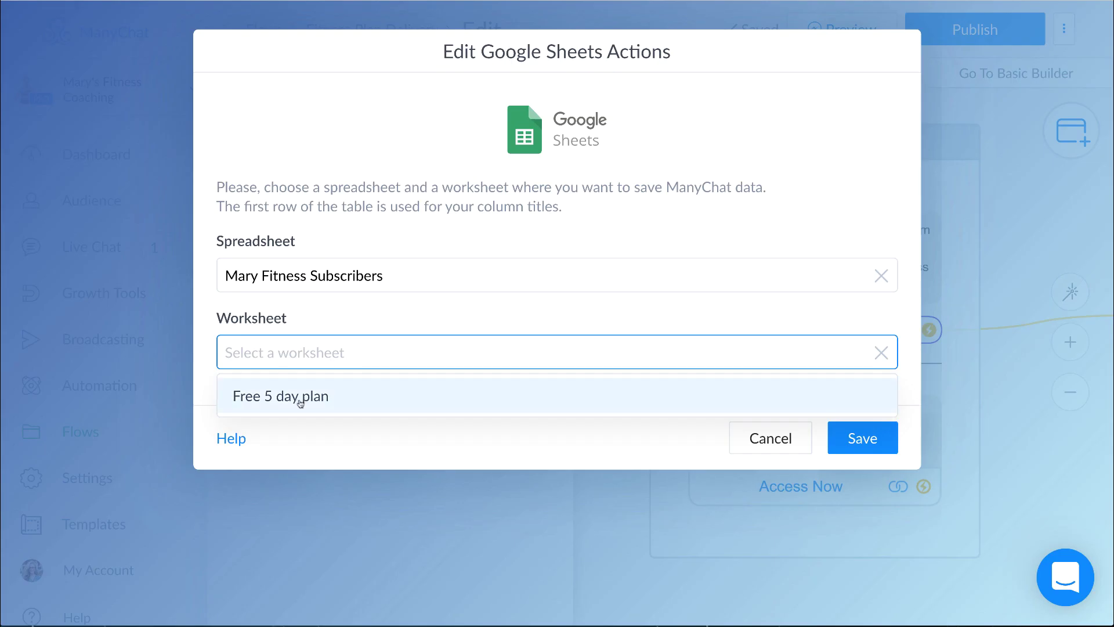
click(431, 385)
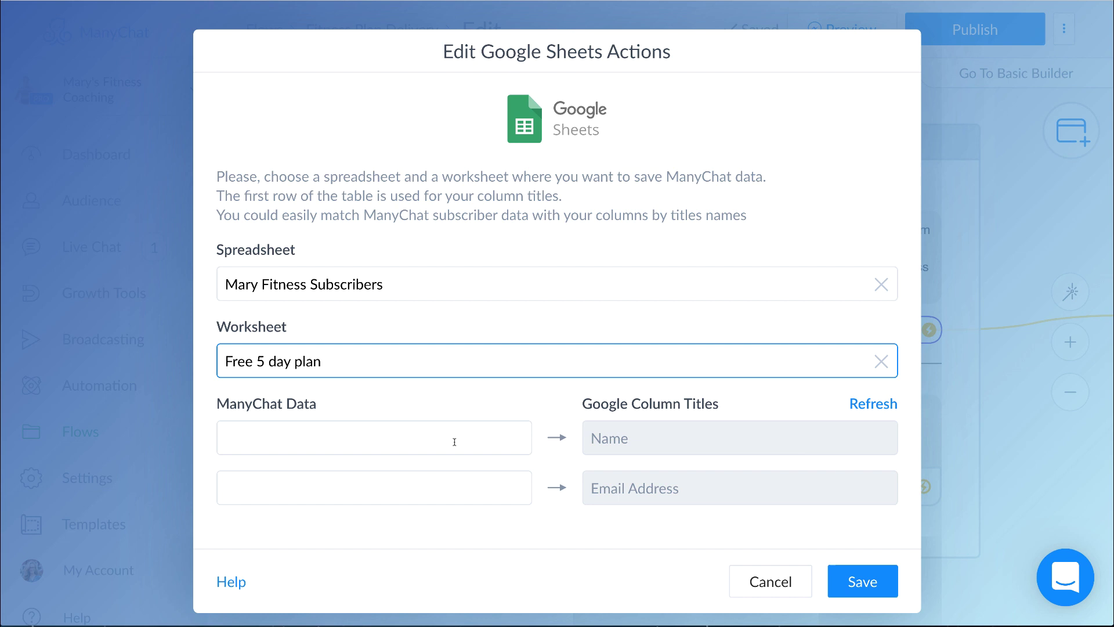
Map Full Name to Name and Email_address to Email Address, then save the action.
click(455, 441)
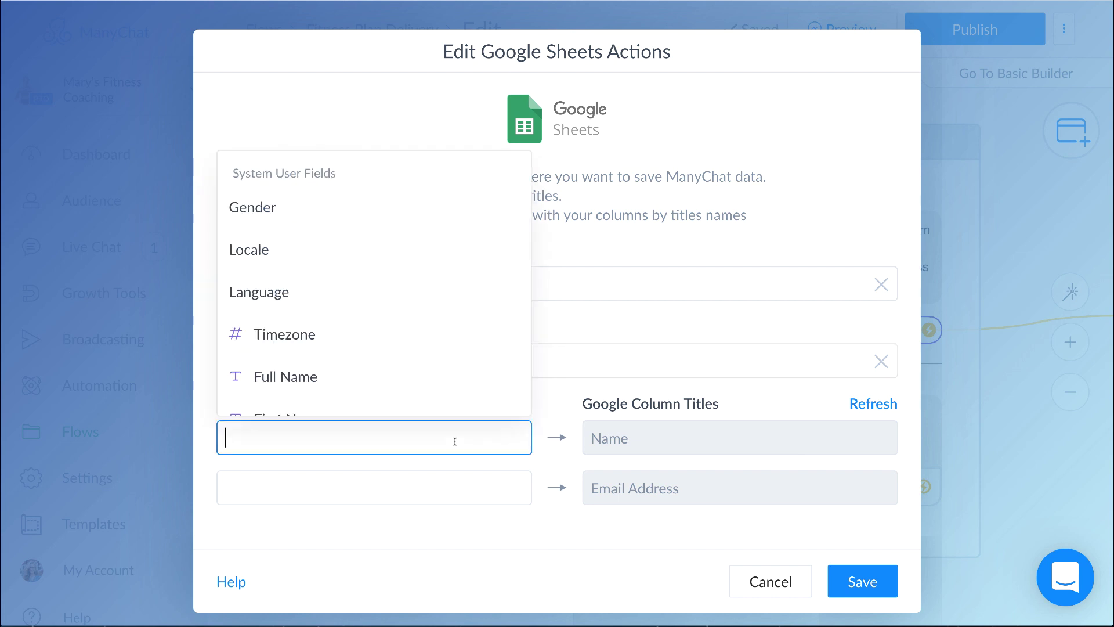
click(316, 373)
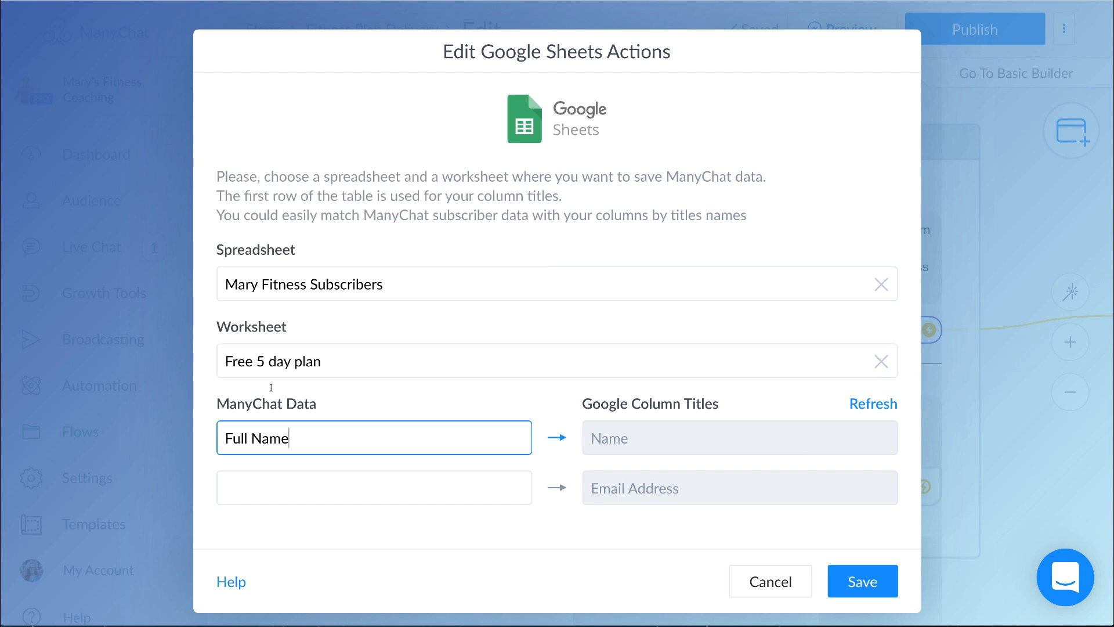
click(335, 494)
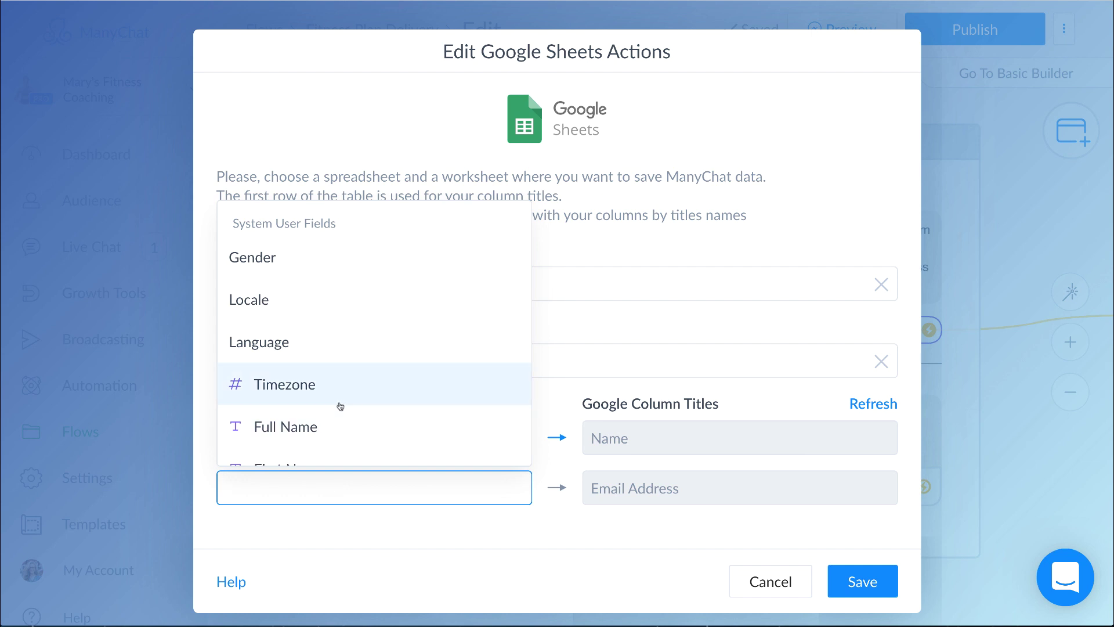
scroll(341, 403, down, 6)
scroll(355, 419, down, 4)
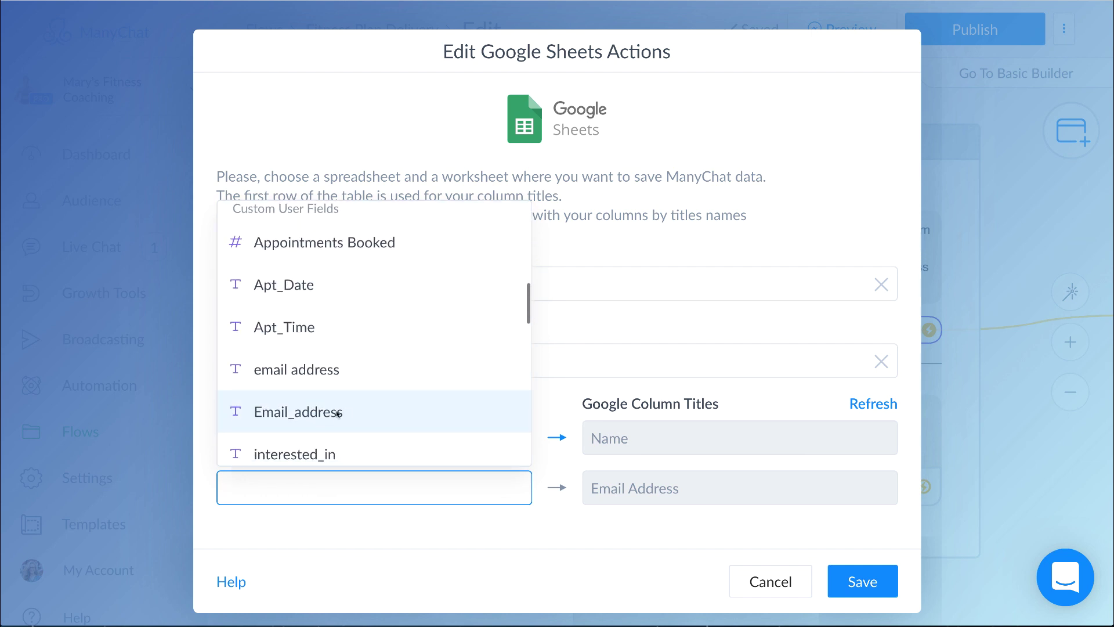
click(336, 414)
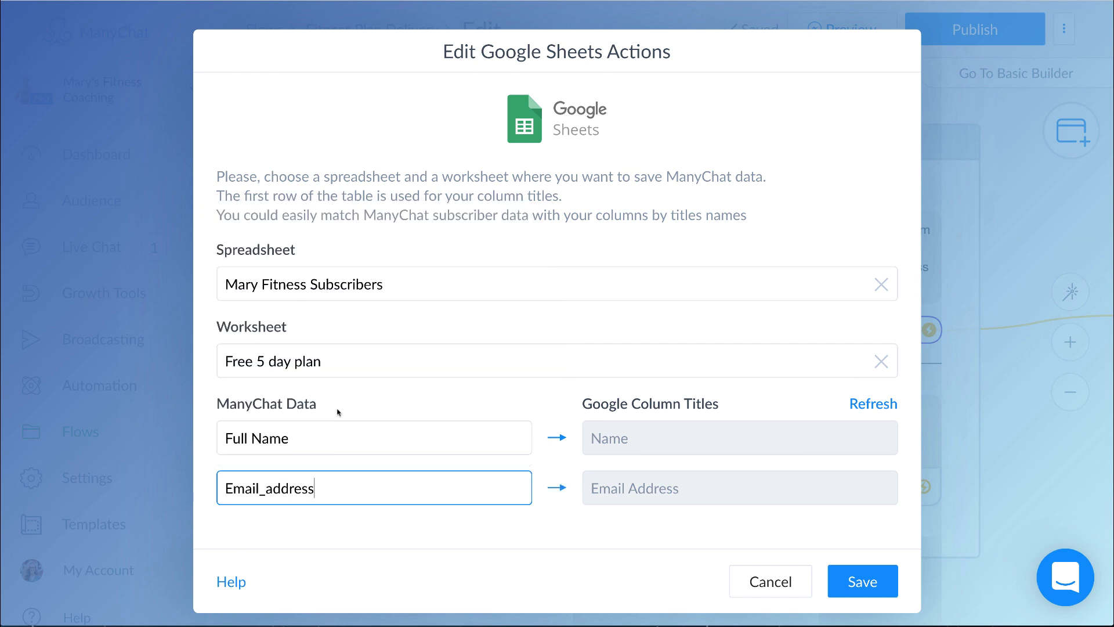
click(873, 579)
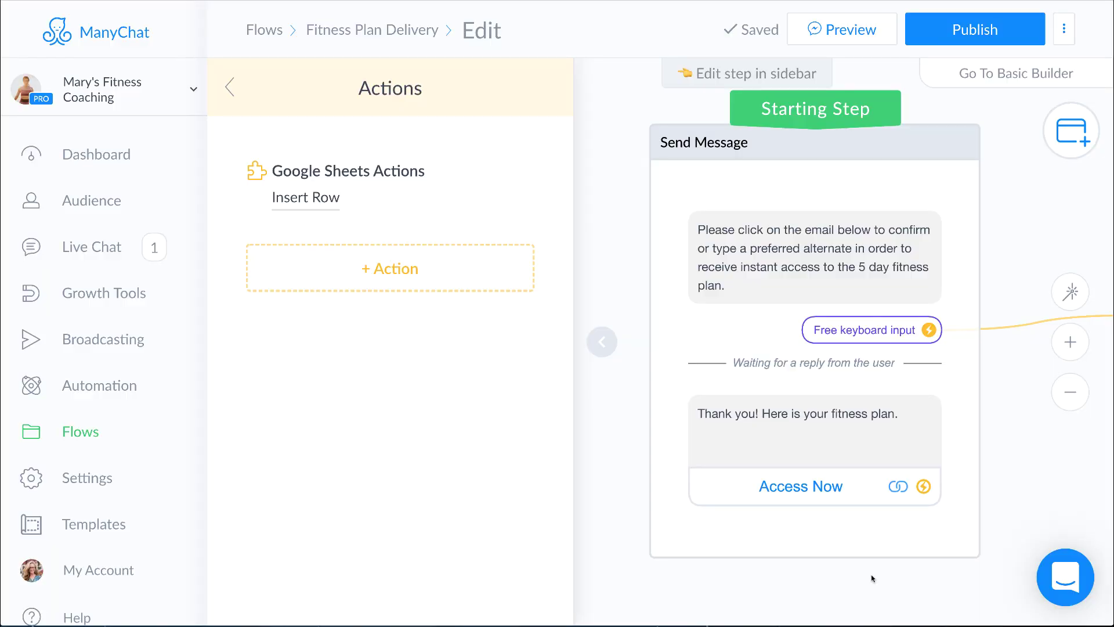
Collapse the Actions sidebar and publish the updated Fitness Plan Delivery flow.
click(761, 489)
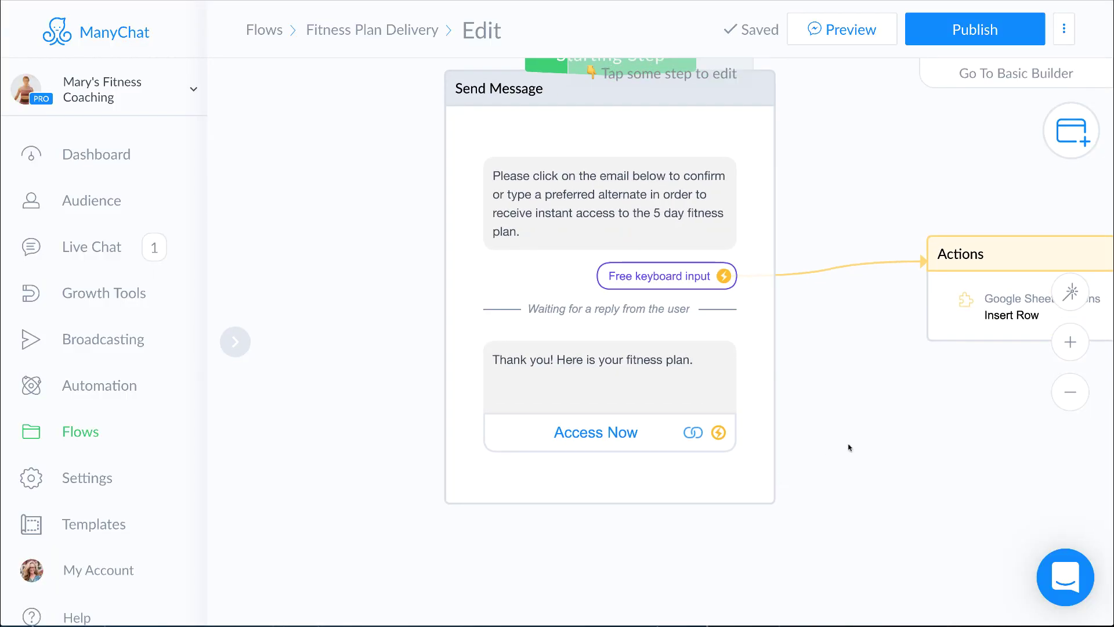
click(977, 37)
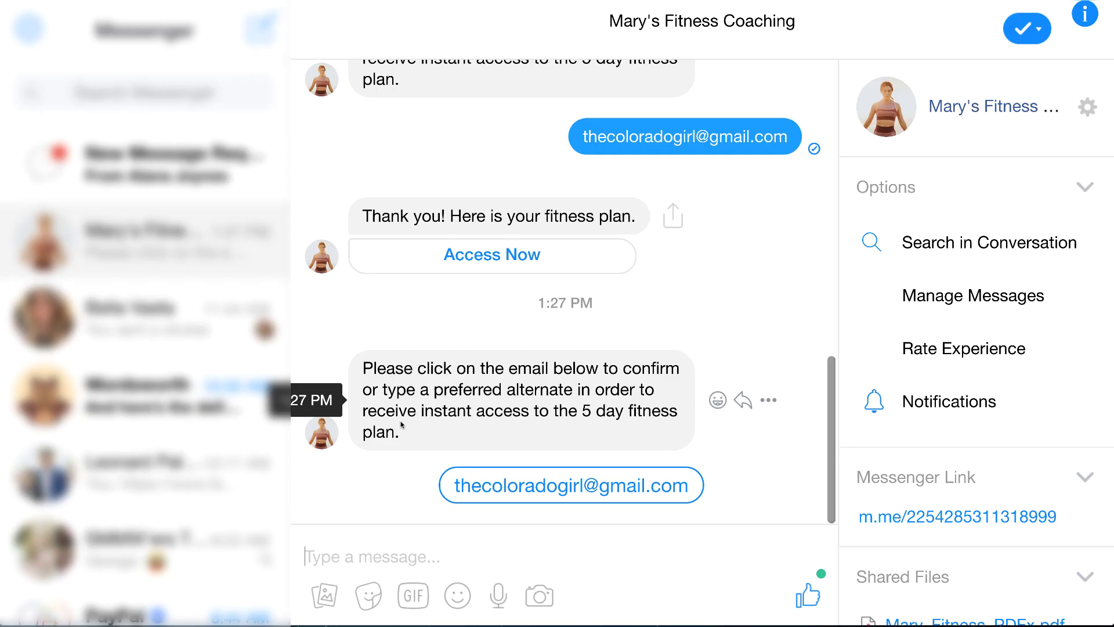
Confirm the suggested email quick reply in Messenger to trigger the flow.
click(602, 491)
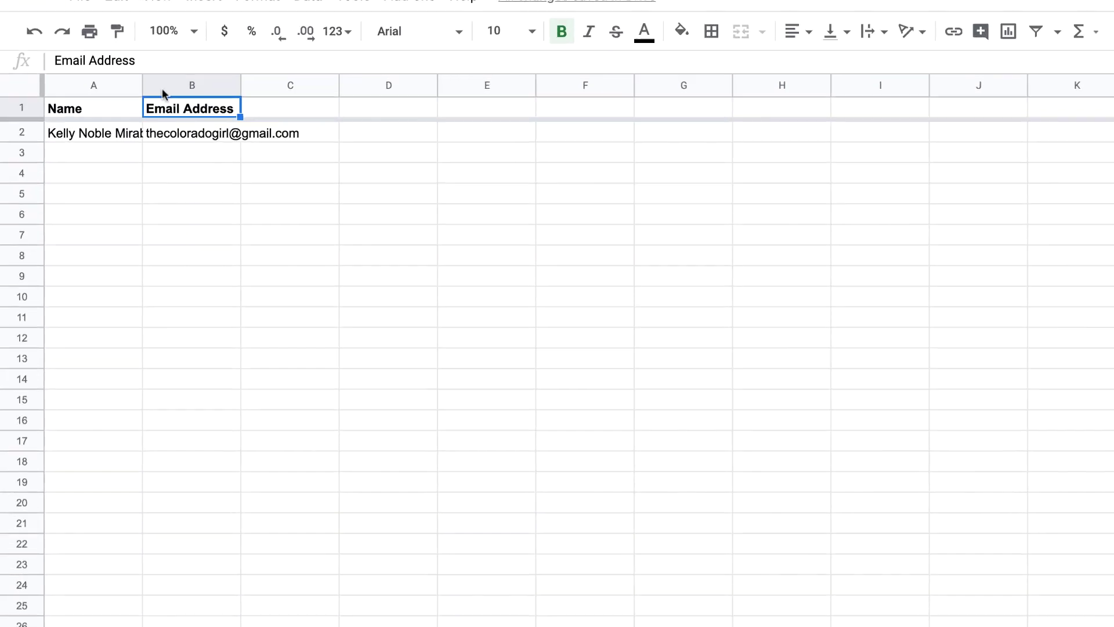
Inspect cells A2 and B2 to confirm the test subscriber's name and email were inserted.
click(57, 116)
click(355, 159)
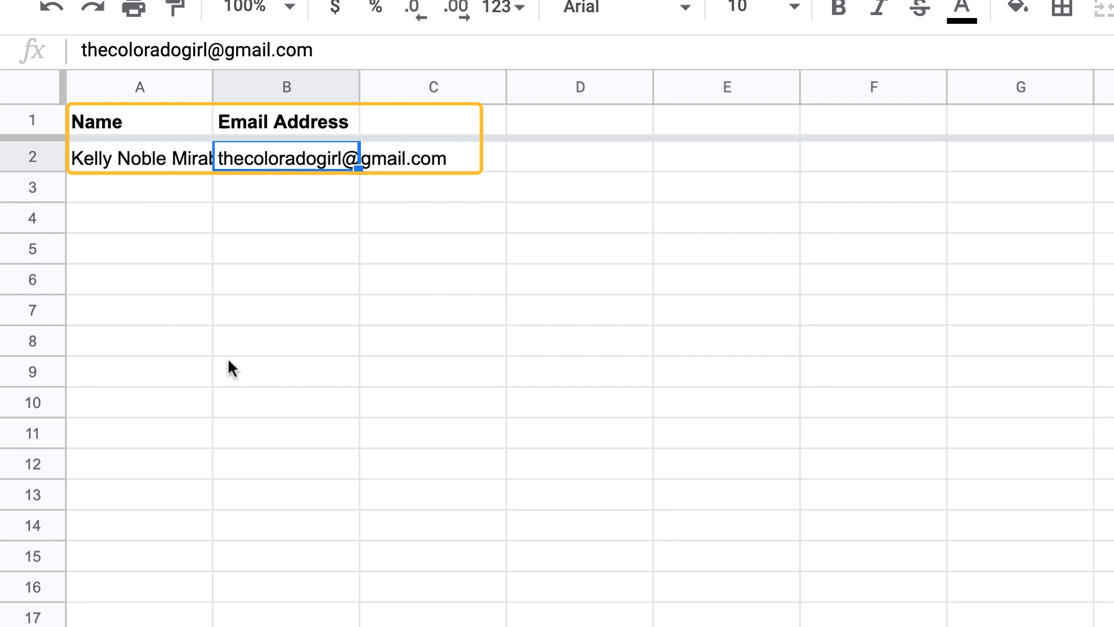
click(156, 162)
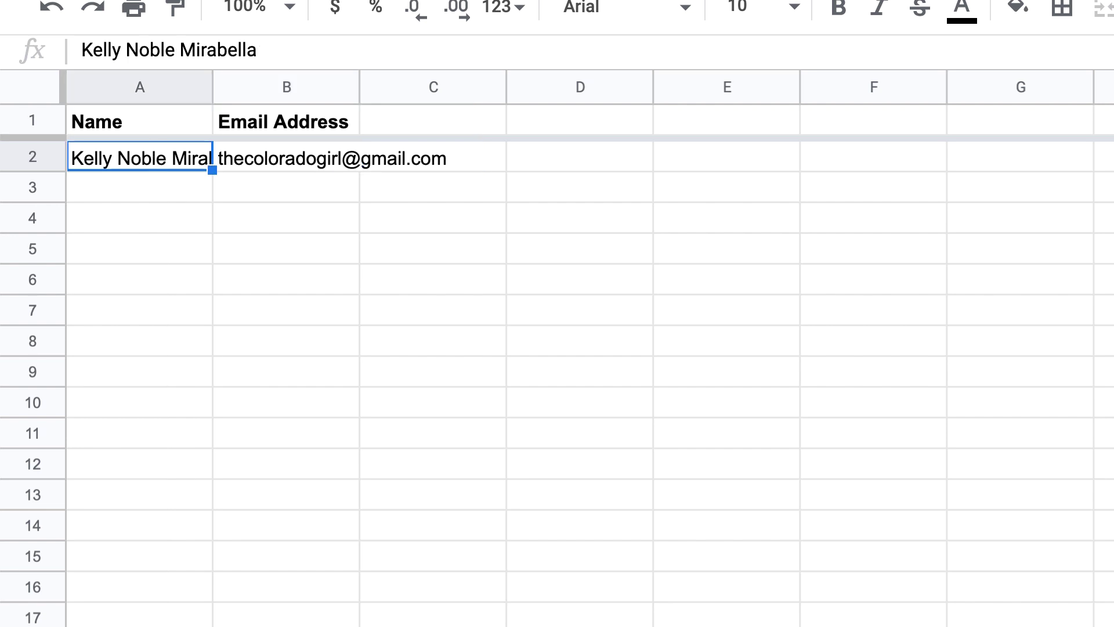